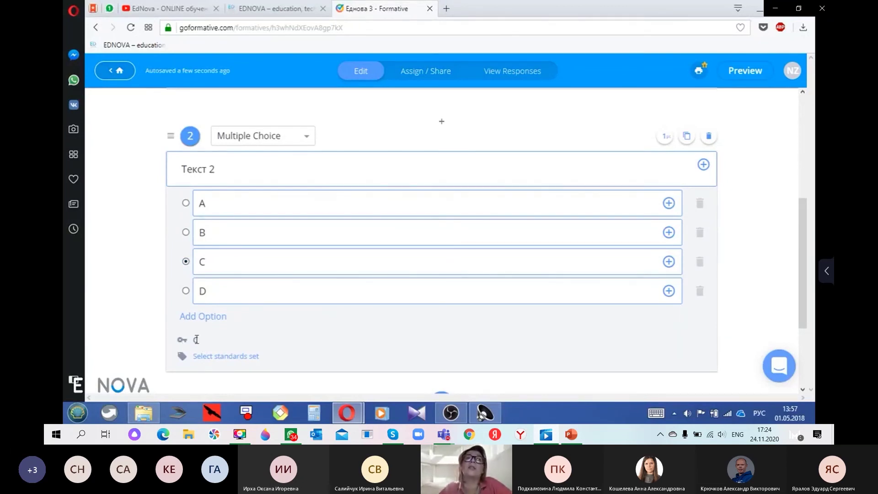
Look at the insert options offered for answer C and for the question text of question 2.
{"action": "left_click", "coordinate": [669, 265]}
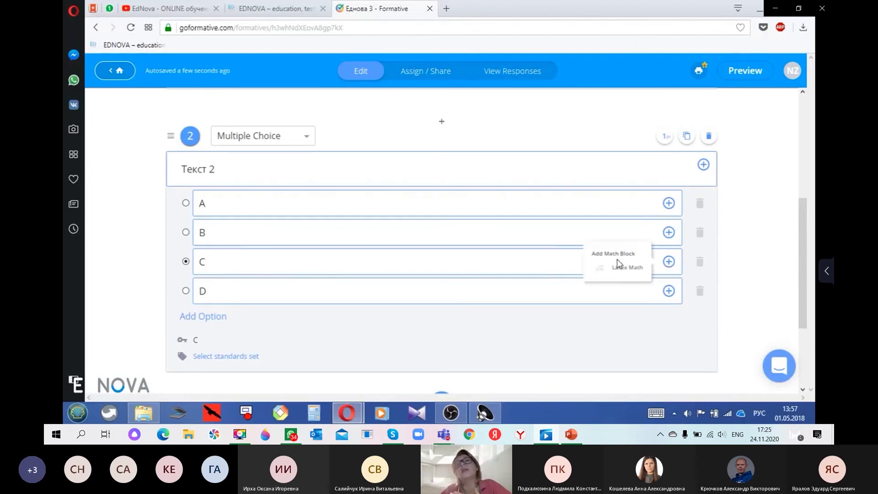
{"action": "left_click", "coordinate": [375, 264]}
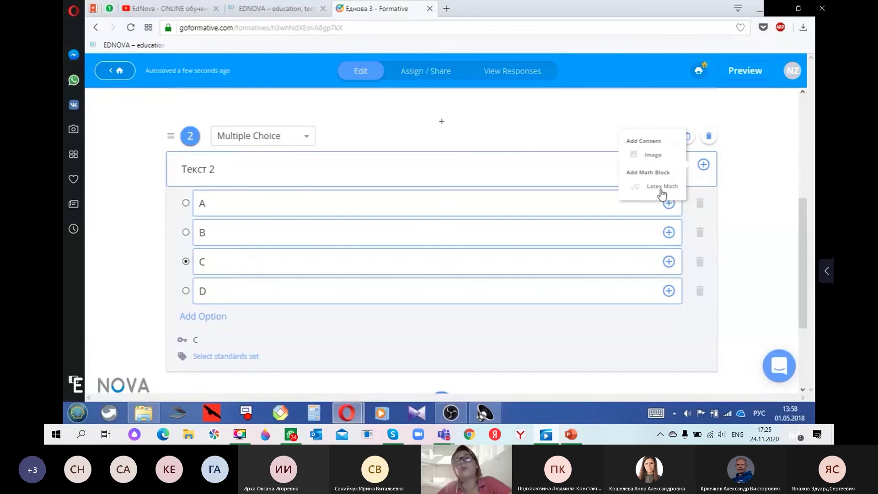
{"action": "left_click", "coordinate": [732, 186]}
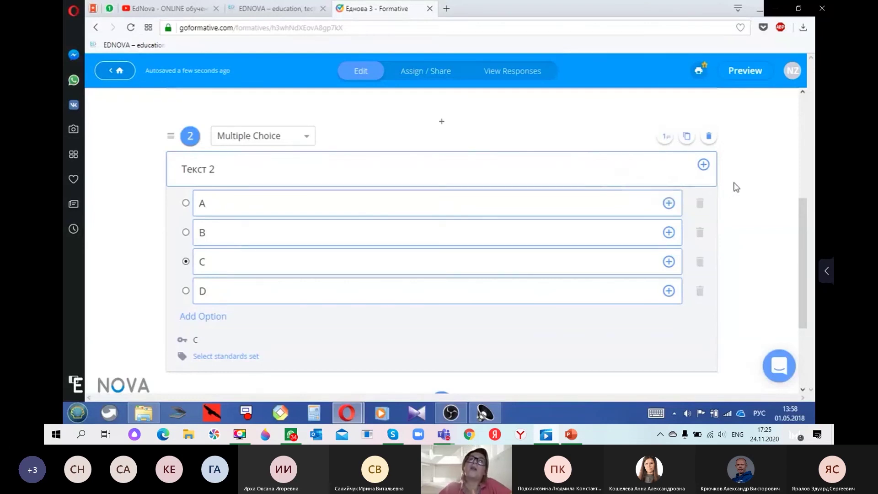
Add a Multiple Selection question after question 2 with the question text "Задание".
{"action": "scroll", "coordinate": [329, 227], "scroll_direction": "down", "scroll_amount": 1}
{"action": "scroll", "coordinate": [328, 227], "scroll_direction": "down", "scroll_amount": 2}
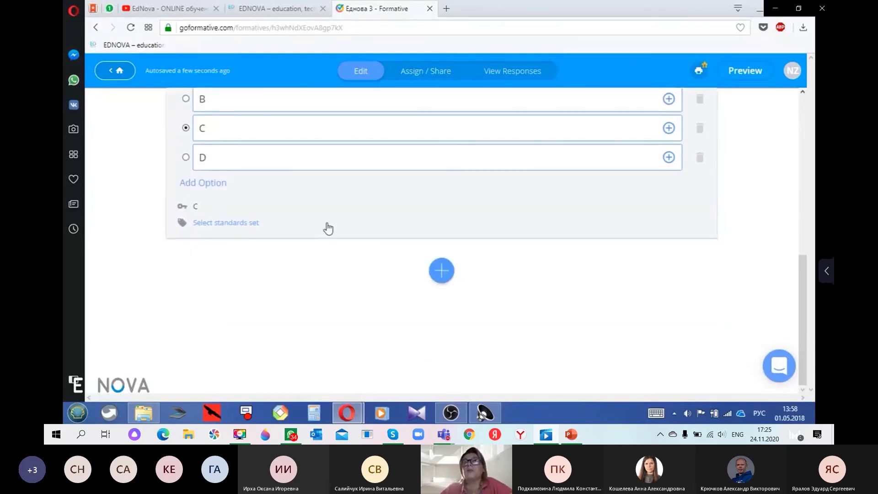
{"action": "left_click", "coordinate": [442, 272]}
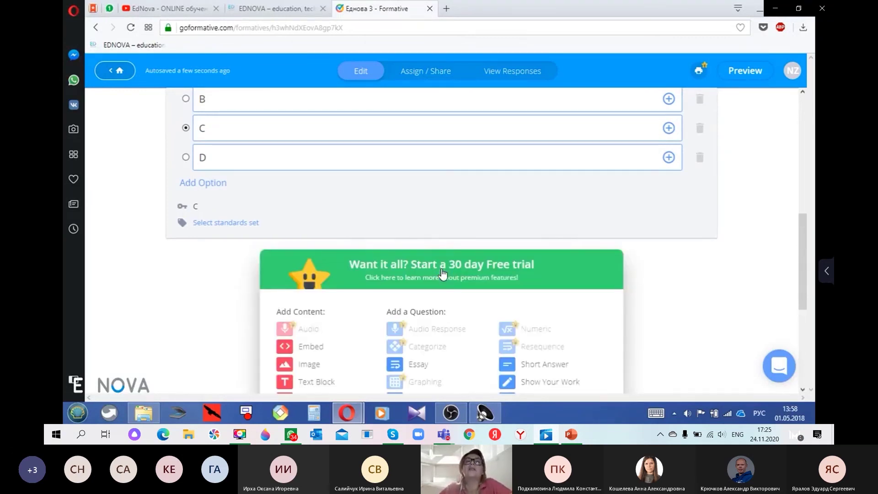
{"action": "scroll", "coordinate": [442, 273], "scroll_direction": "down", "scroll_amount": 2}
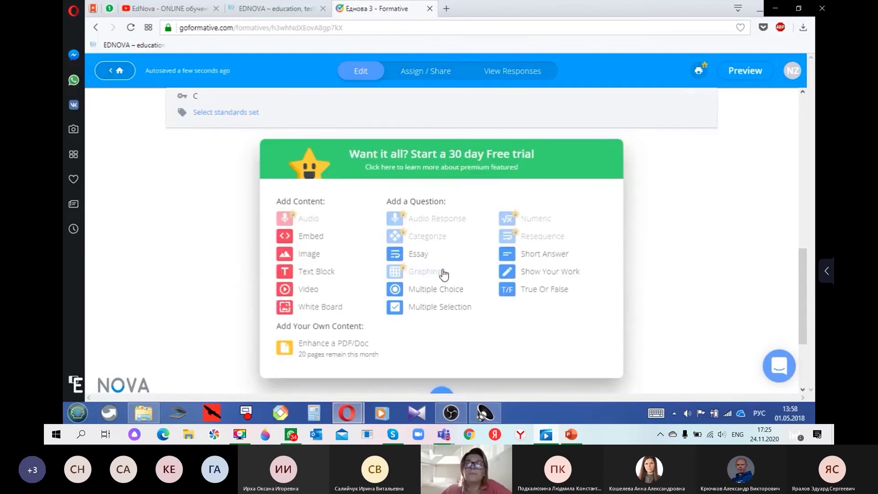
{"action": "left_click", "coordinate": [447, 307]}
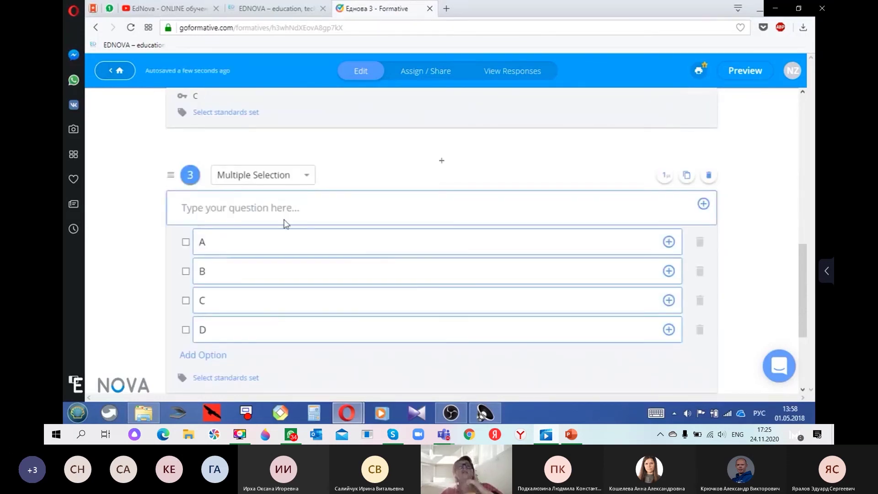
{"action": "type", "text": "3"}
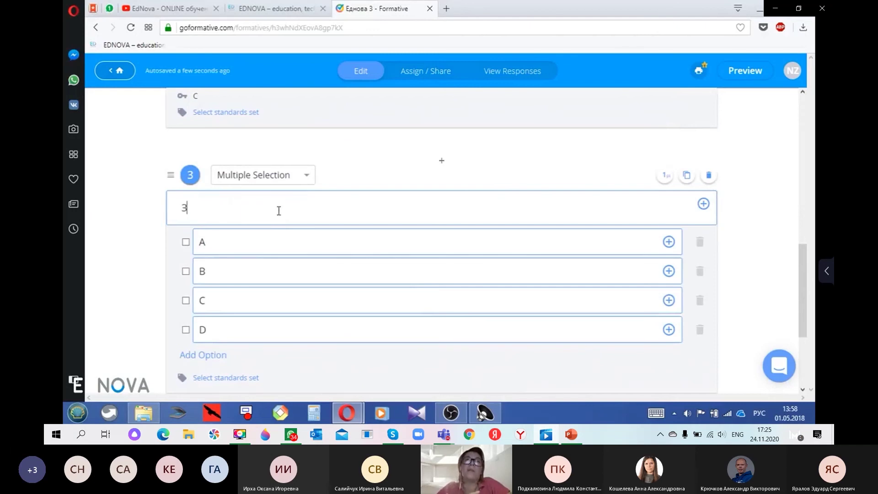
{"action": "type", "text": "адание"}
Mark options A and C as the correct answers of the Multiple Selection question.
{"action": "left_click", "coordinate": [185, 242]}
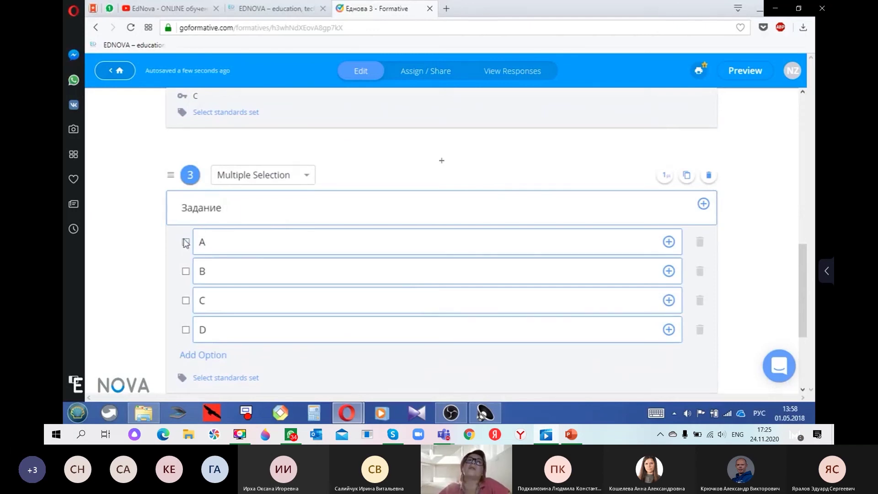
{"action": "left_click", "coordinate": [185, 300]}
{"action": "scroll", "coordinate": [229, 314], "scroll_direction": "down", "scroll_amount": 2}
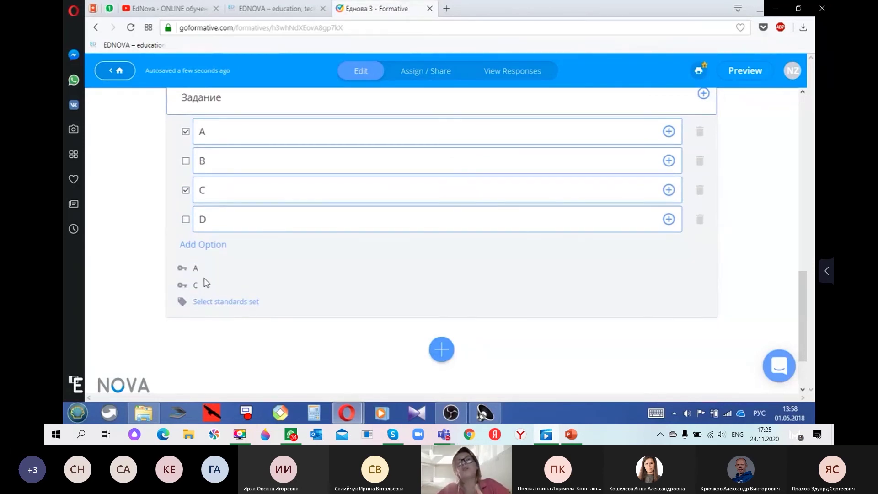
Look at the insert options offered for answer A and for the question text of question 3.
{"action": "scroll", "coordinate": [674, 204], "scroll_direction": "up", "scroll_amount": 1}
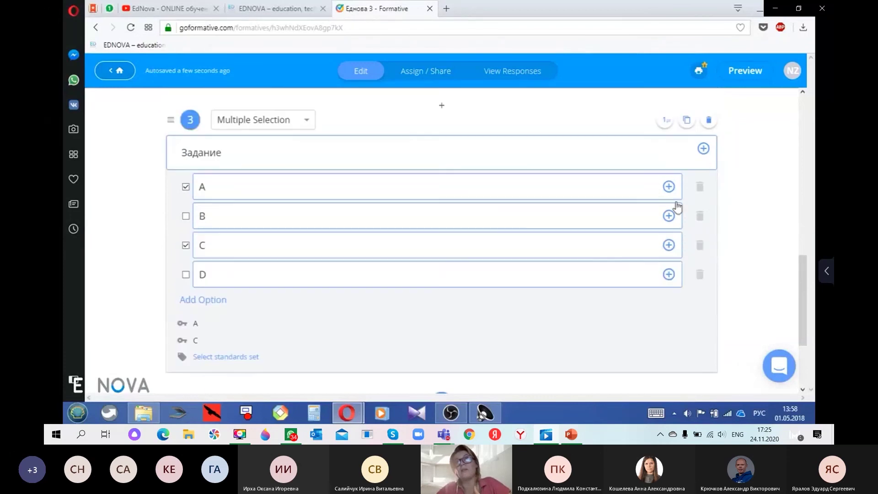
{"action": "left_click", "coordinate": [668, 185]}
{"action": "left_click", "coordinate": [703, 148]}
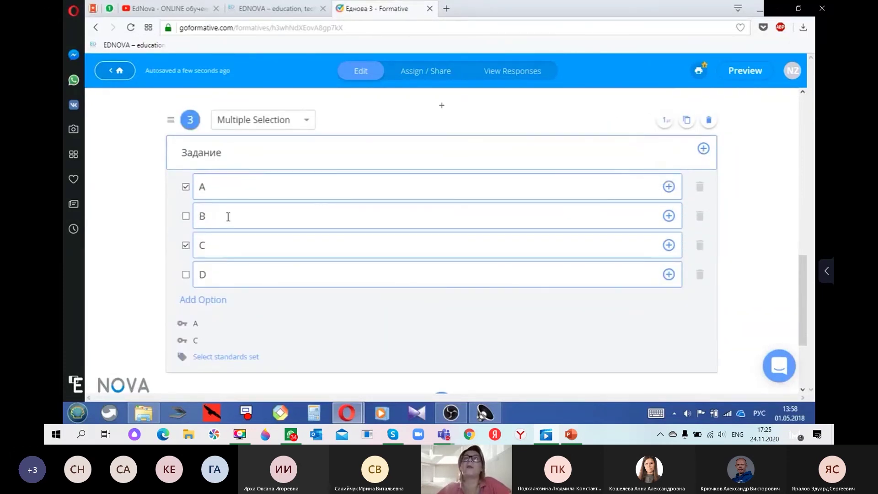
Add a Short Answer question after question 3 with the question text "Задание 2".
{"action": "scroll", "coordinate": [435, 299], "scroll_direction": "down", "scroll_amount": 3}
{"action": "left_click", "coordinate": [441, 280]}
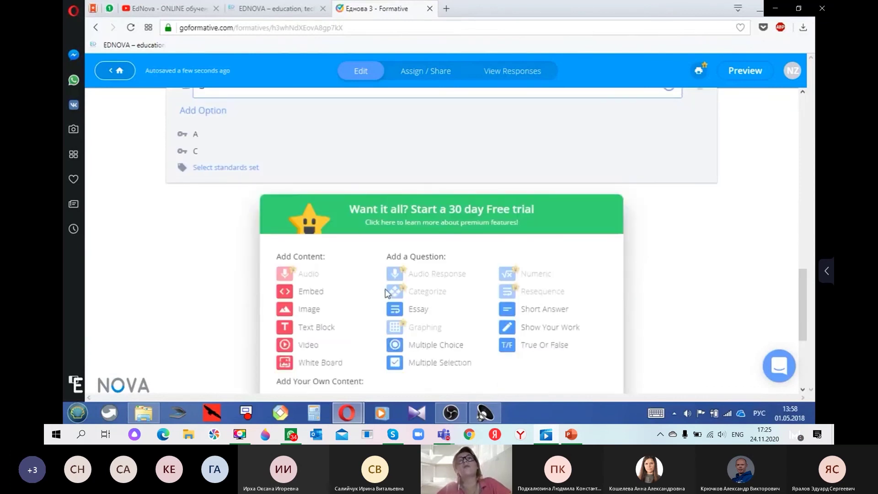
{"action": "left_click", "coordinate": [535, 259]}
{"action": "left_click", "coordinate": [273, 210]}
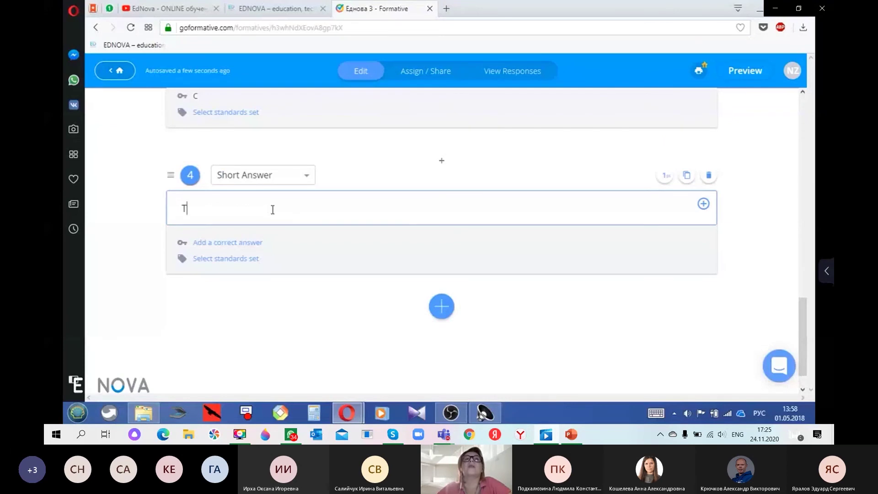
{"action": "type", "text": "Задание 2"}
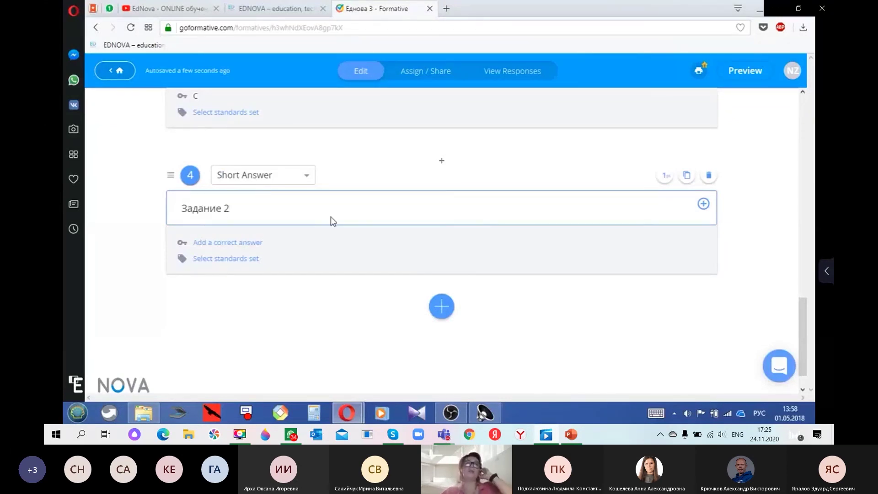
Give the Short Answer question three accepted correct answers: "задание1", "1задание" and "задание".
{"action": "left_click", "coordinate": [248, 246]}
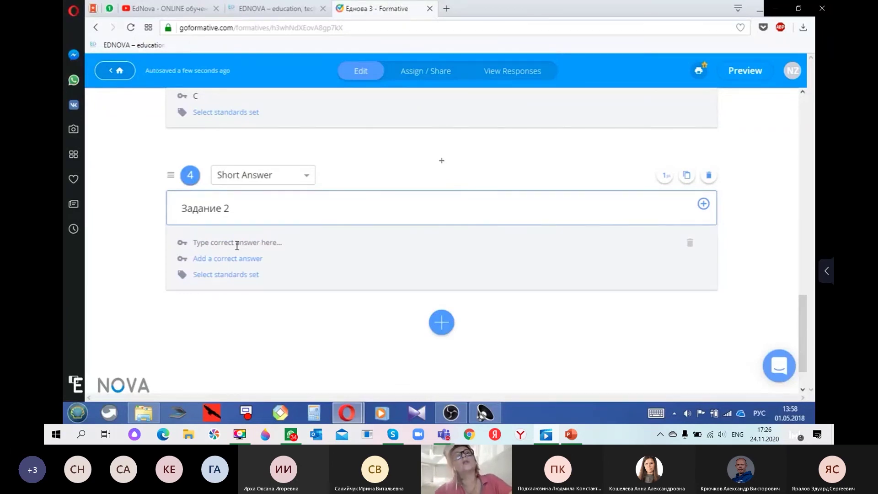
{"action": "type", "text": "задаи"}
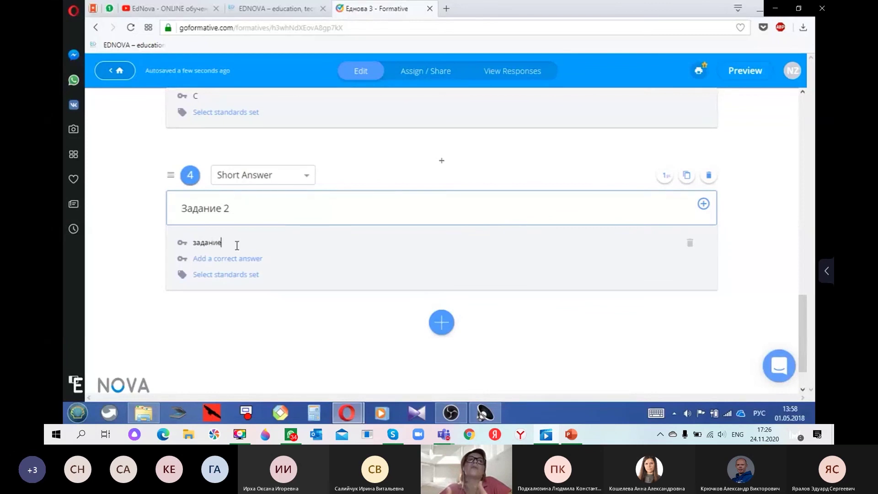
{"action": "left_click", "coordinate": [228, 258]}
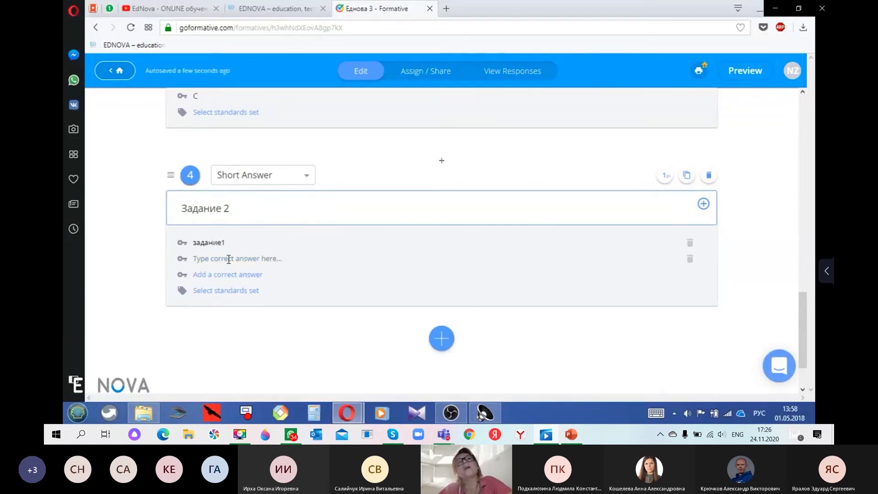
{"action": "type", "text": "1задание"}
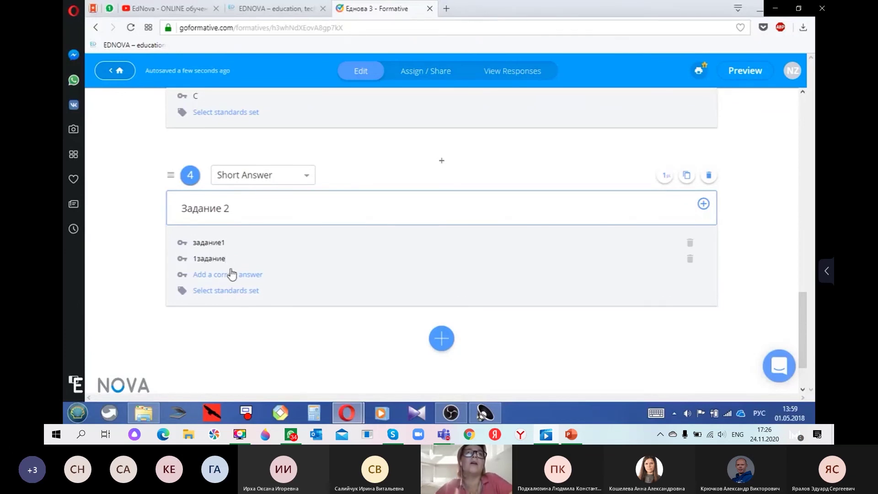
{"action": "left_click", "coordinate": [229, 274]}
{"action": "type", "text": "задание"}
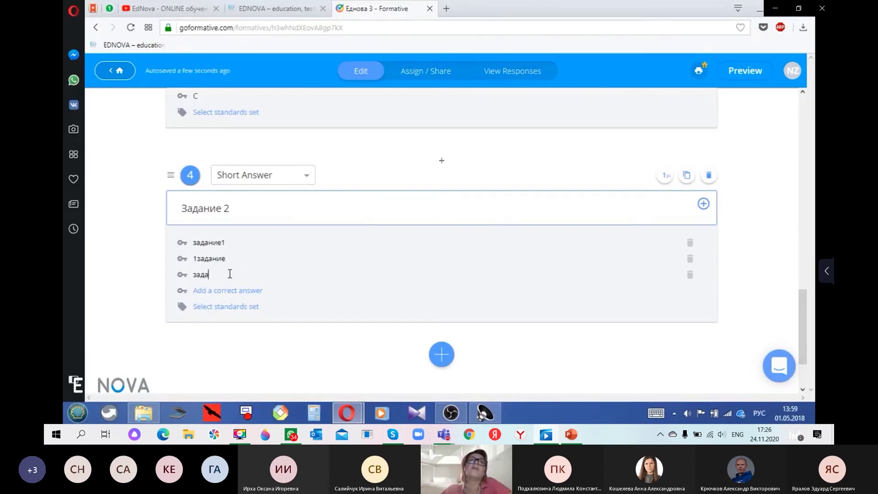
Add a Show Your Work question with the question text "Нарисовать елку".
{"action": "left_click", "coordinate": [441, 359]}
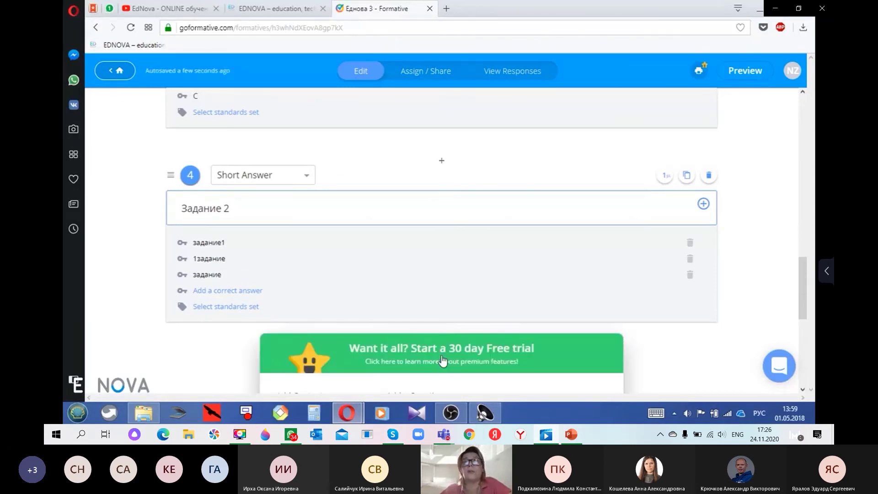
{"action": "left_click", "coordinate": [545, 306]}
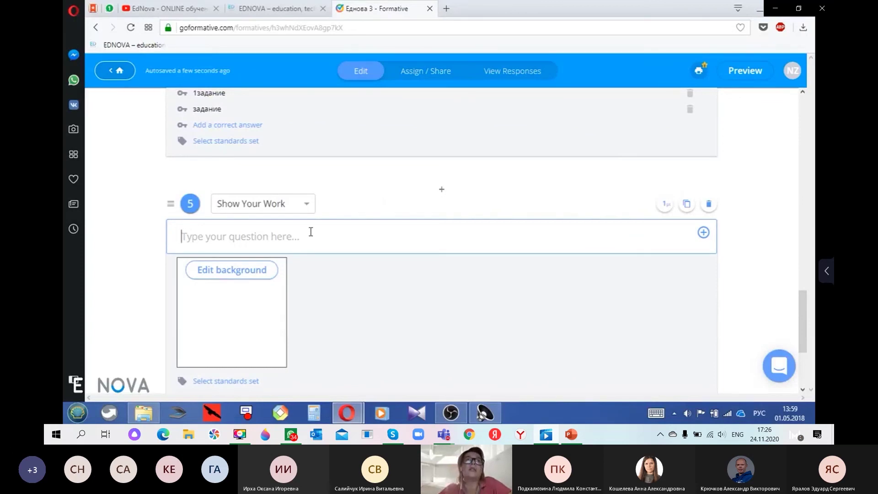
{"action": "type", "text": "Нарисовать елку"}
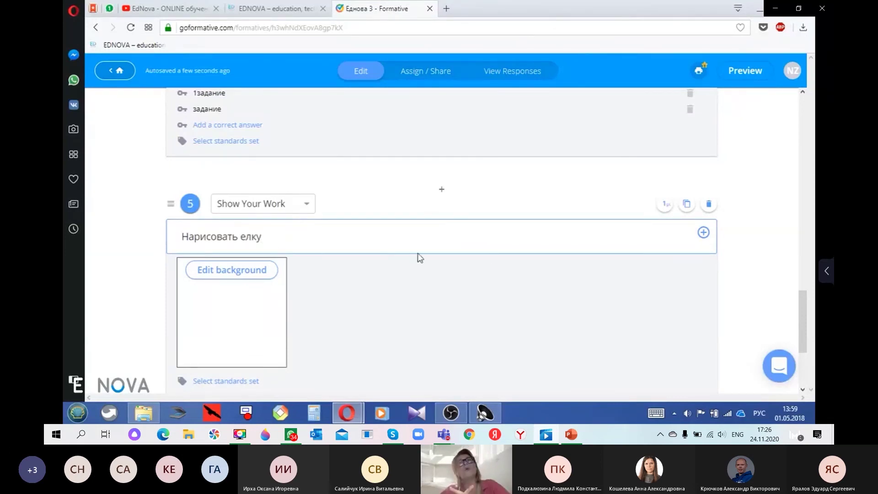
View the drawing question's background editor and its image upload option, closing both without adding anything.
{"action": "scroll", "coordinate": [356, 257], "scroll_direction": "down", "scroll_amount": 3}
{"action": "scroll", "coordinate": [365, 256], "scroll_direction": "up", "scroll_amount": 1}
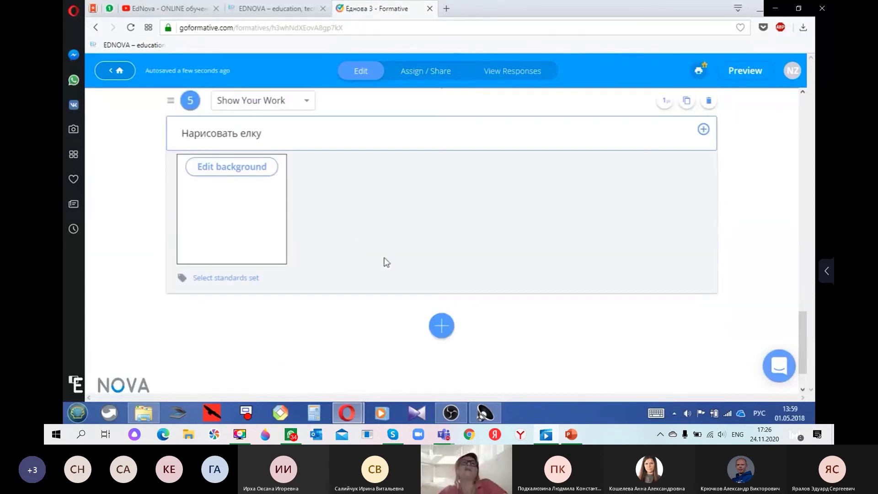
{"action": "left_click", "coordinate": [254, 172]}
{"action": "left_click", "coordinate": [102, 275]}
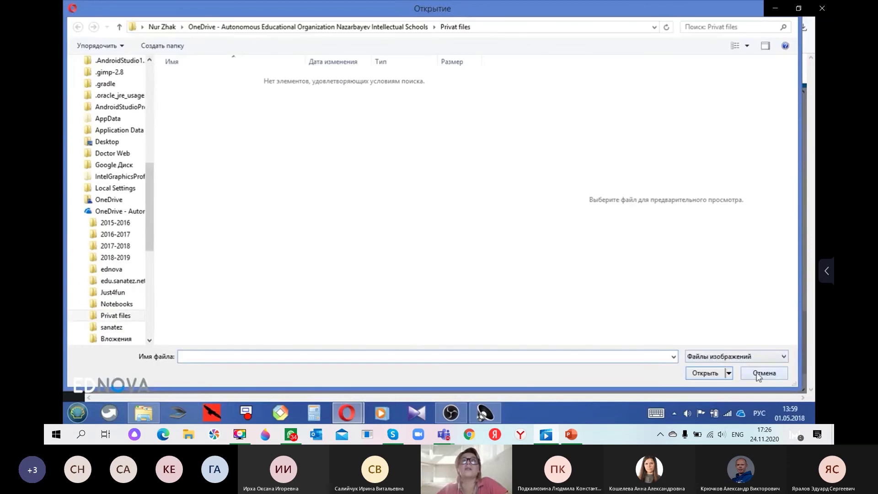
{"action": "left_click", "coordinate": [761, 374]}
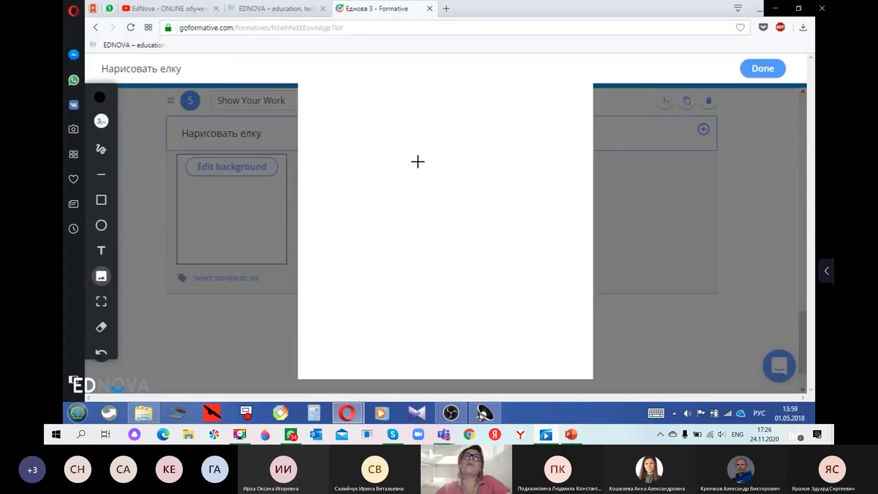
{"action": "left_click", "coordinate": [751, 77]}
Add a True Or False question with the text "Задание 23" and mark False as its correct answer.
{"action": "left_click", "coordinate": [441, 324]}
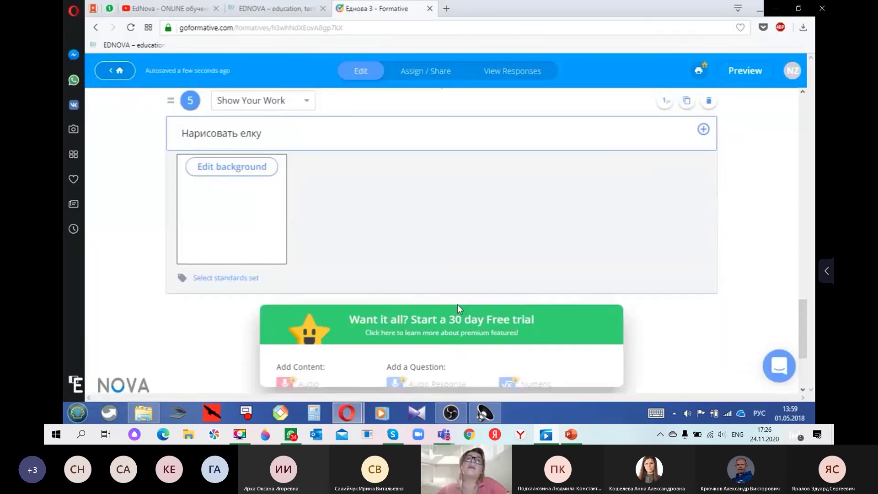
{"action": "left_click", "coordinate": [542, 292]}
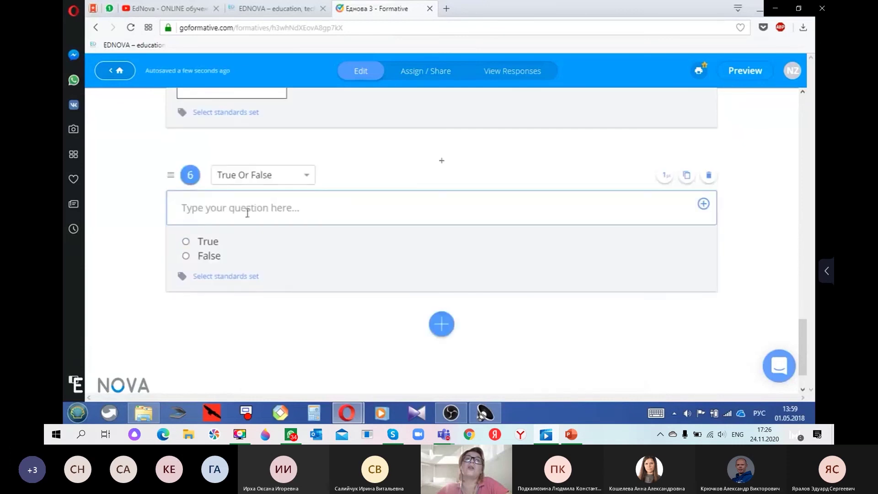
{"action": "type", "text": "Задание 23"}
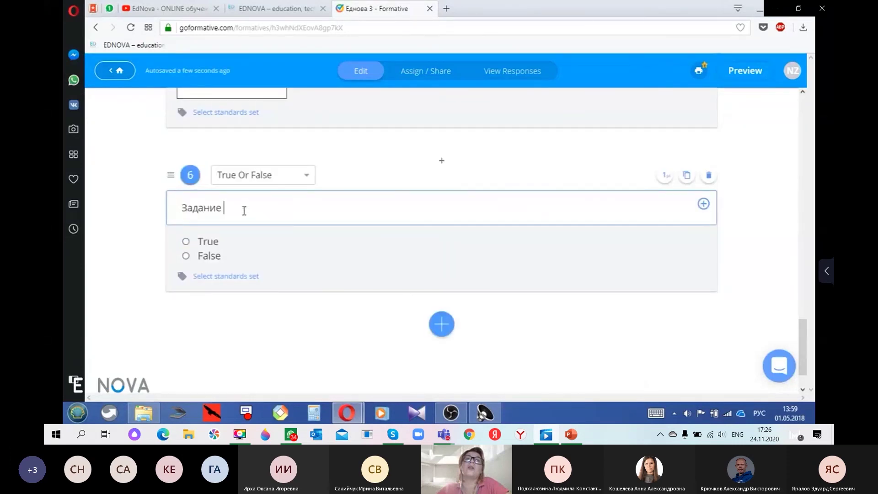
{"action": "left_click", "coordinate": [188, 242]}
{"action": "left_click", "coordinate": [188, 257]}
{"action": "double_click", "coordinate": [220, 281]}
{"action": "left_click", "coordinate": [220, 281]}
{"action": "scroll", "coordinate": [446, 166], "scroll_direction": "down", "scroll_amount": 2}
Go to the assignment settings of the formative and select Guest Students as the recipients.
{"action": "scroll", "coordinate": [447, 166], "scroll_direction": "up", "scroll_amount": 20}
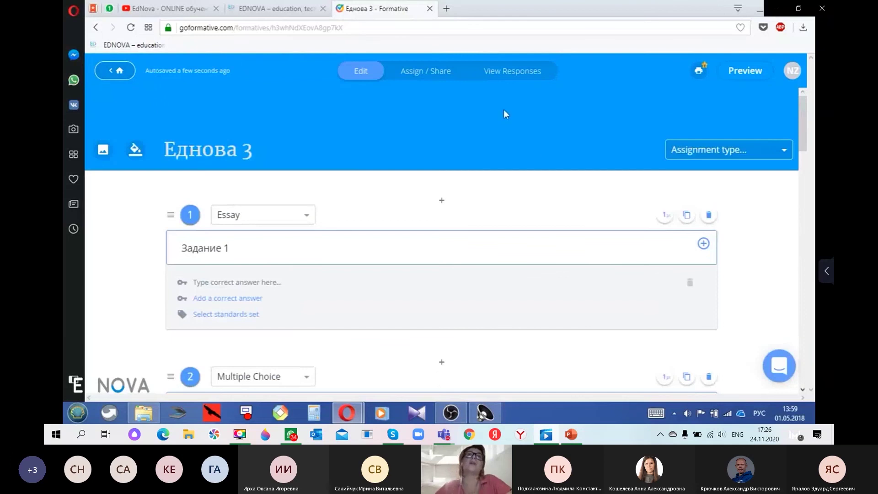
{"action": "left_click", "coordinate": [426, 72]}
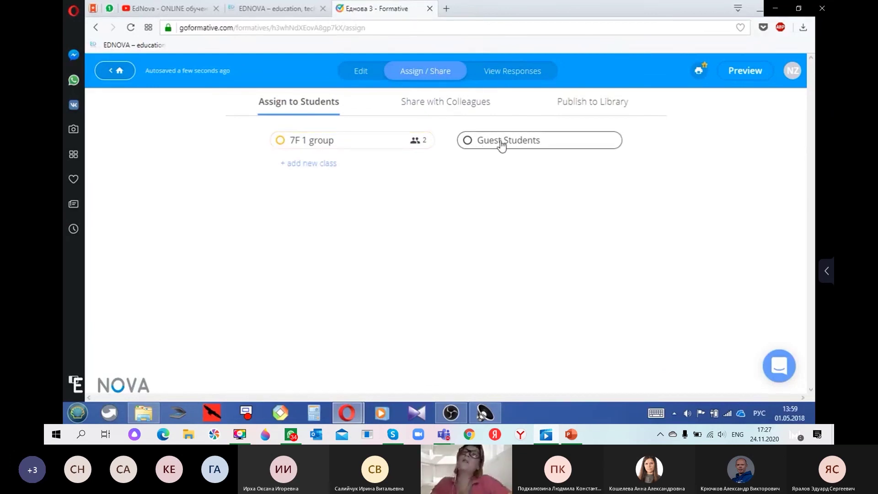
{"action": "left_click", "coordinate": [468, 140]}
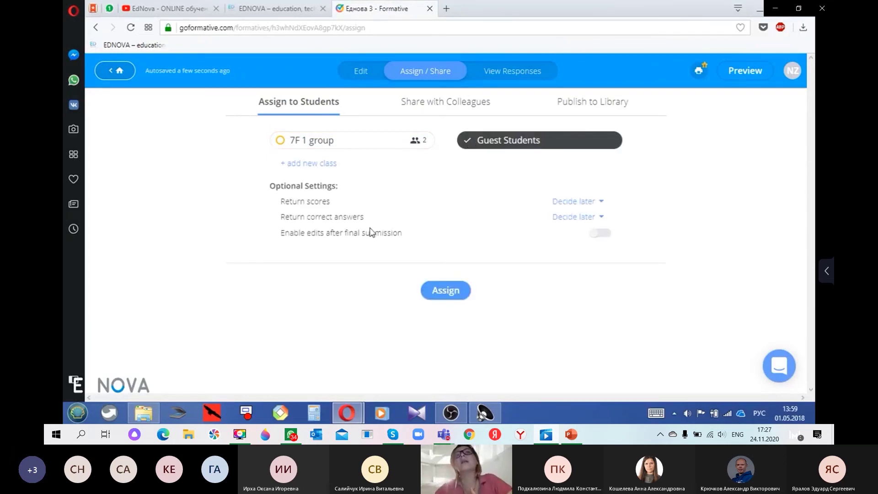
Examine the timing choices available for returning scores to the students.
{"action": "left_click", "coordinate": [594, 201]}
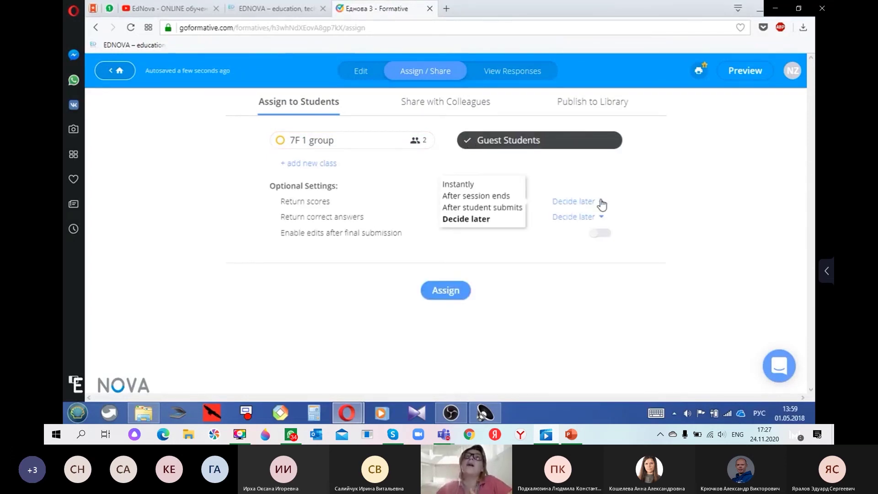
{"action": "left_click", "coordinate": [599, 202]}
{"action": "left_click", "coordinate": [602, 202]}
{"action": "left_click", "coordinate": [669, 191]}
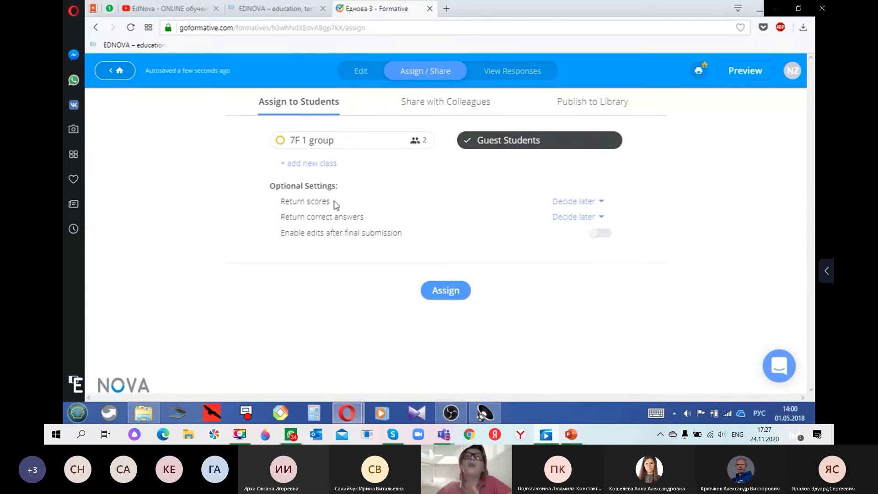
{"action": "left_click", "coordinate": [590, 202]}
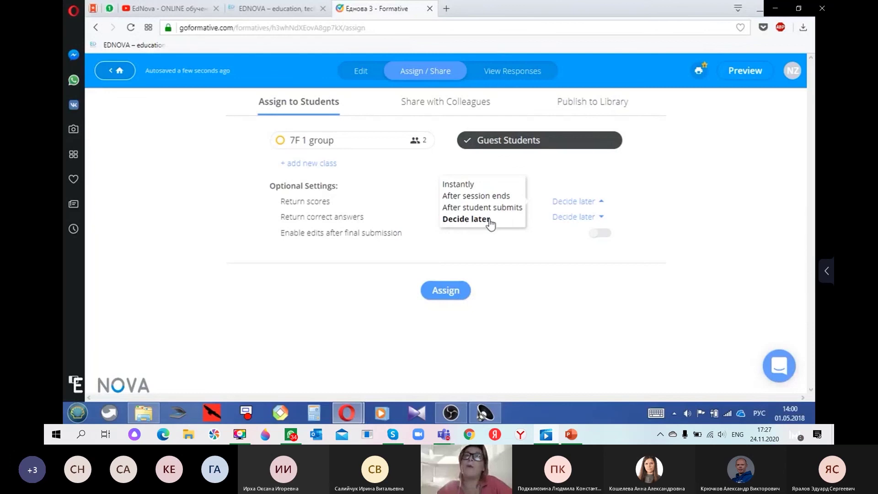
Set scores to be returned instantly and correct answers to be returned after the student submits.
{"action": "left_click", "coordinate": [475, 184]}
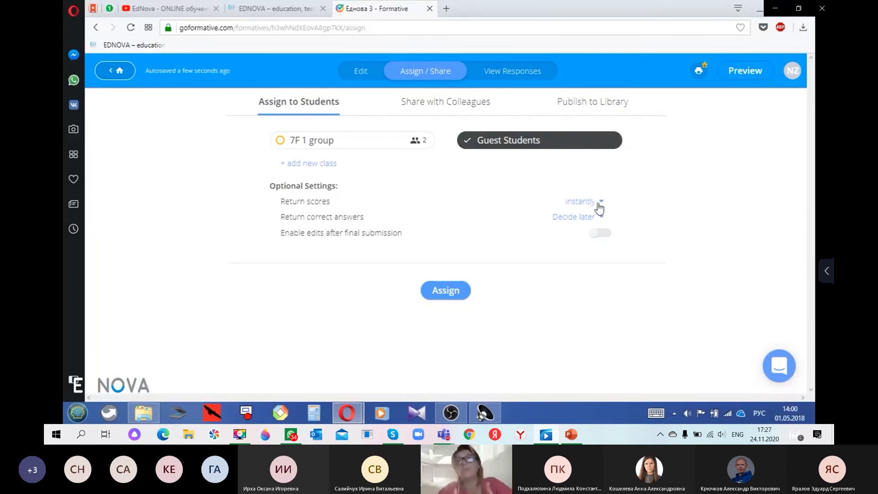
{"action": "left_click", "coordinate": [601, 220]}
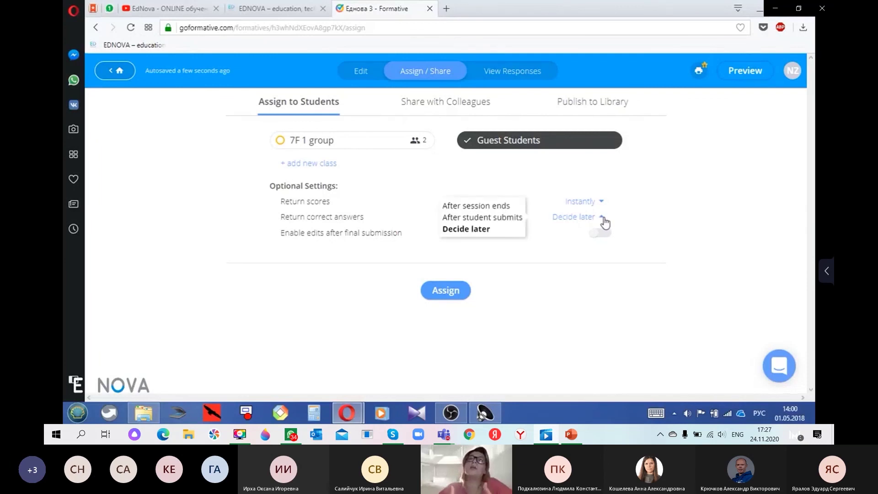
{"action": "left_click", "coordinate": [486, 209]}
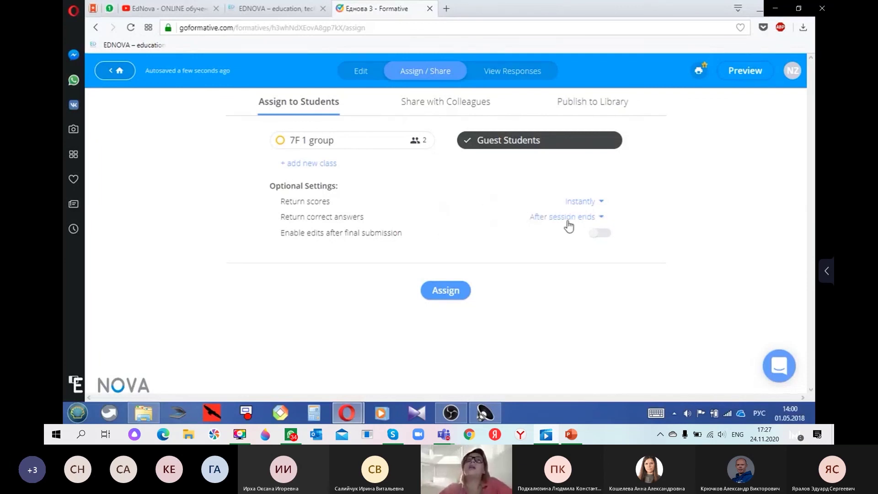
{"action": "left_click", "coordinate": [567, 218]}
{"action": "left_click", "coordinate": [478, 205]}
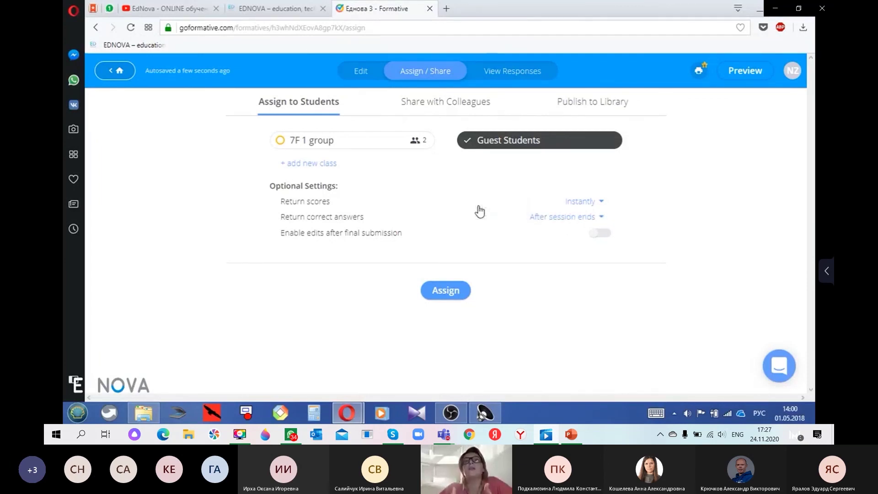
{"action": "left_click", "coordinate": [543, 220]}
{"action": "left_click", "coordinate": [503, 218]}
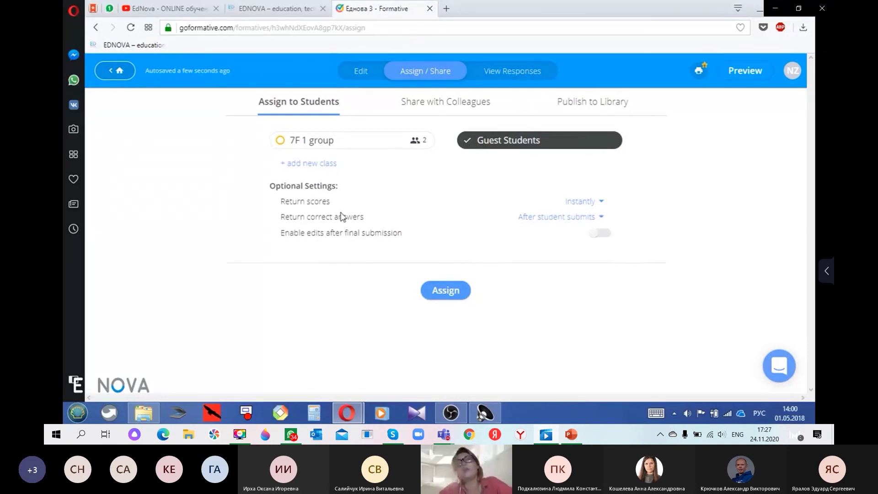
Assign the formative to the guest students and select the guest join code in the join instructions.
{"action": "left_click", "coordinate": [438, 292]}
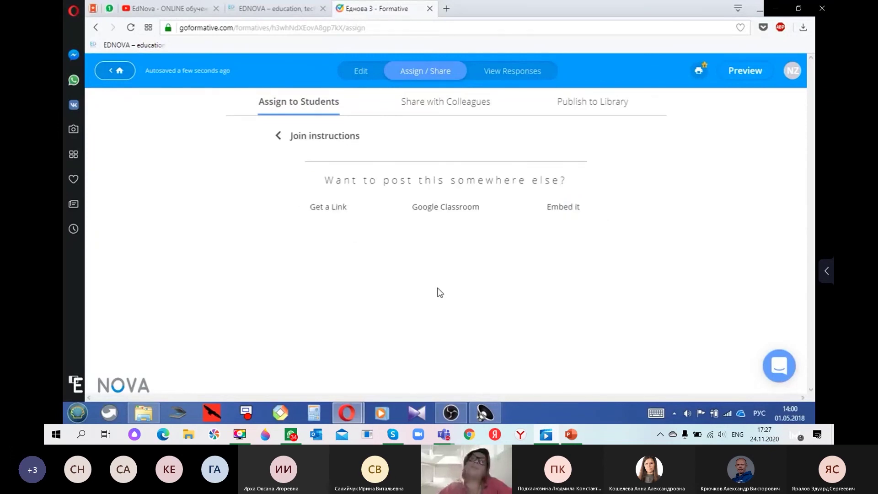
{"action": "left_click_drag", "start_coordinate": [354, 208], "coordinate": [549, 204]}
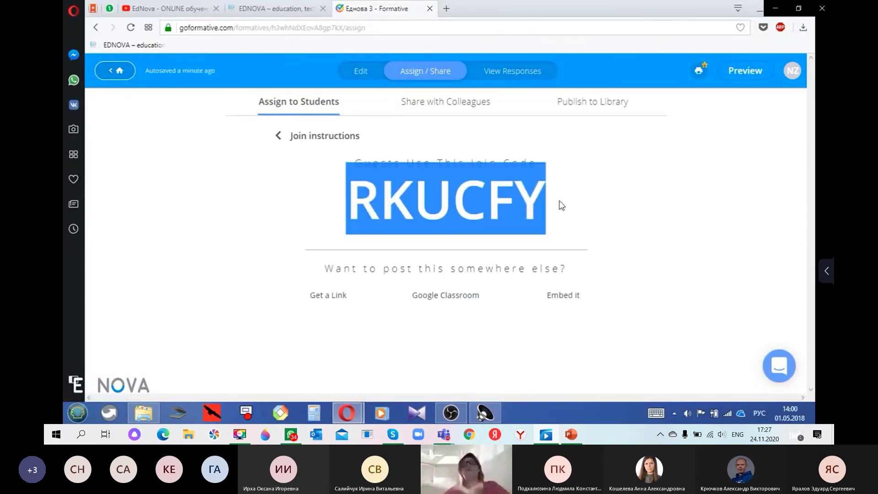
{"action": "left_click", "coordinate": [560, 205]}
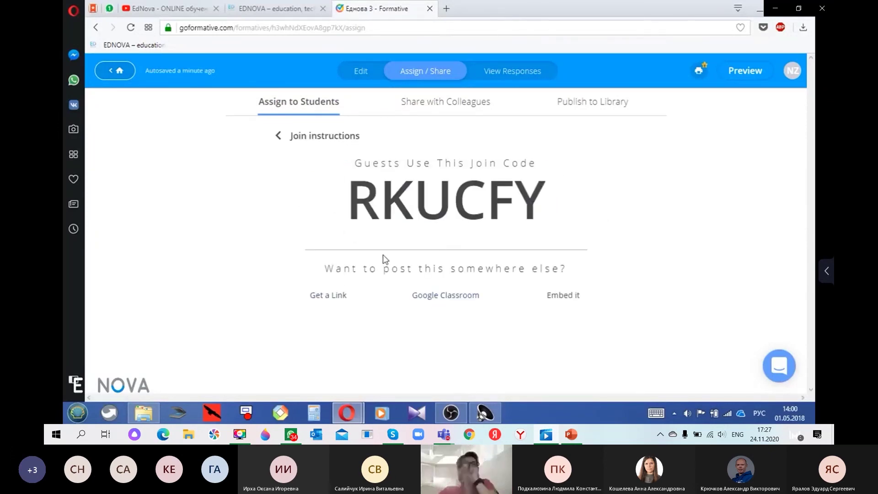
{"action": "left_click_drag", "start_coordinate": [351, 208], "coordinate": [618, 206]}
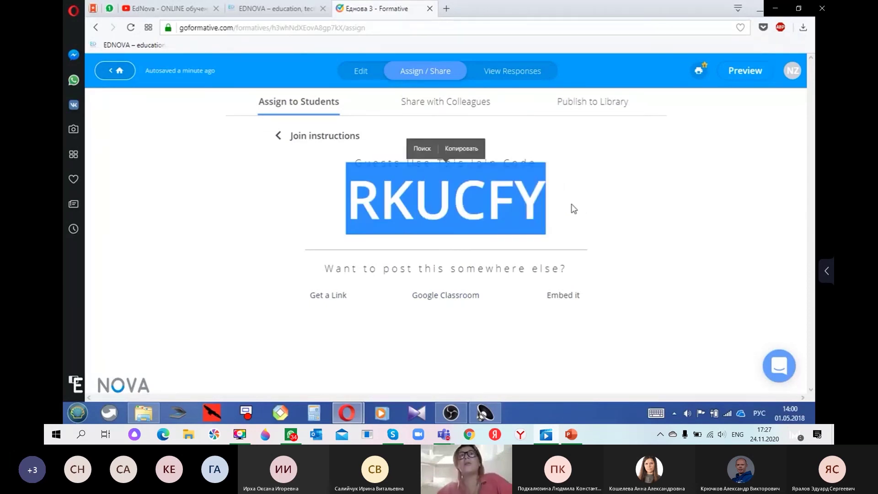
Switch to the other Opera window with the Formative home page and go to its join code page.
{"action": "left_click", "coordinate": [347, 413]}
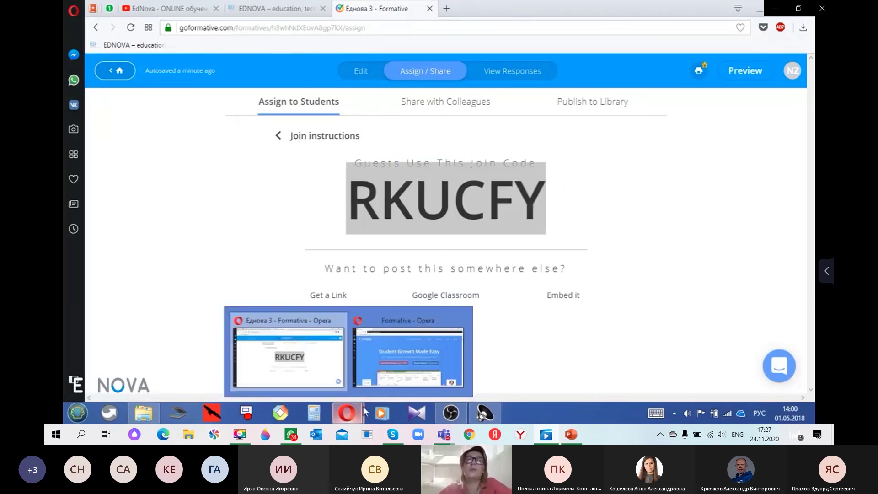
{"action": "left_click", "coordinate": [381, 353]}
{"action": "left_click", "coordinate": [295, 28]}
{"action": "left_click", "coordinate": [298, 28]}
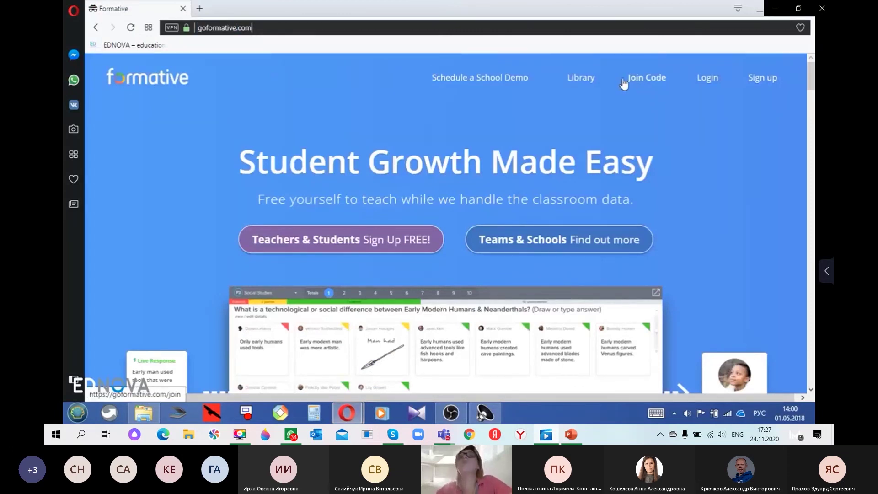
{"action": "left_click", "coordinate": [647, 83]}
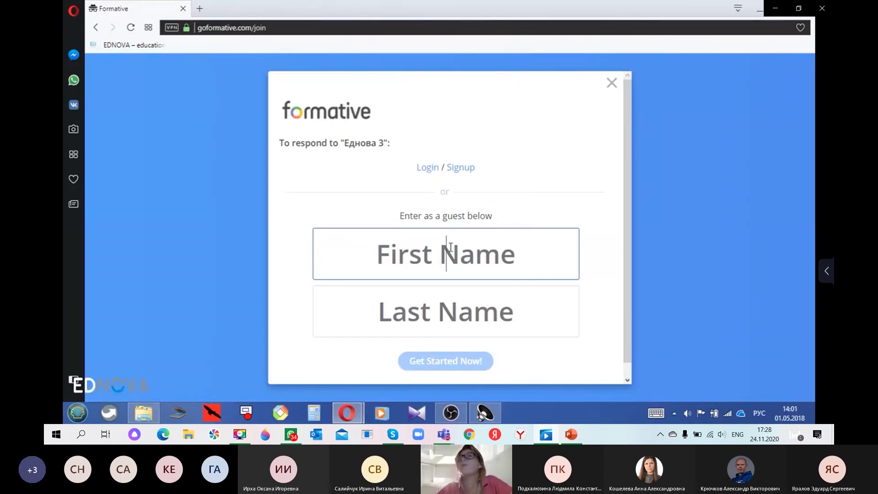
Enter the guest's first and last name and start responding to "Еднова 3".
{"action": "type", "text": "Ено"}
{"action": "key", "text": "BackSpace"}
{"action": "key", "text": "BackSpace"}
{"action": "type", "text": "дно"}
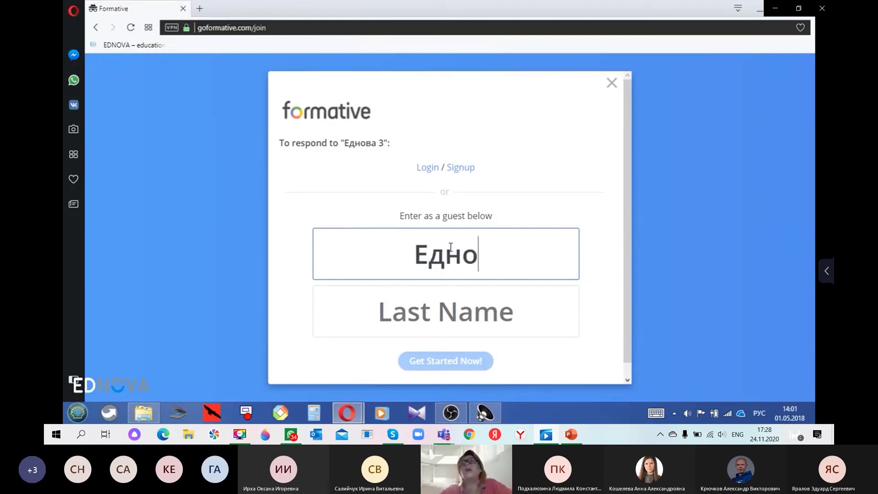
{"action": "type", "text": "в"}
{"action": "left_click", "coordinate": [462, 320]}
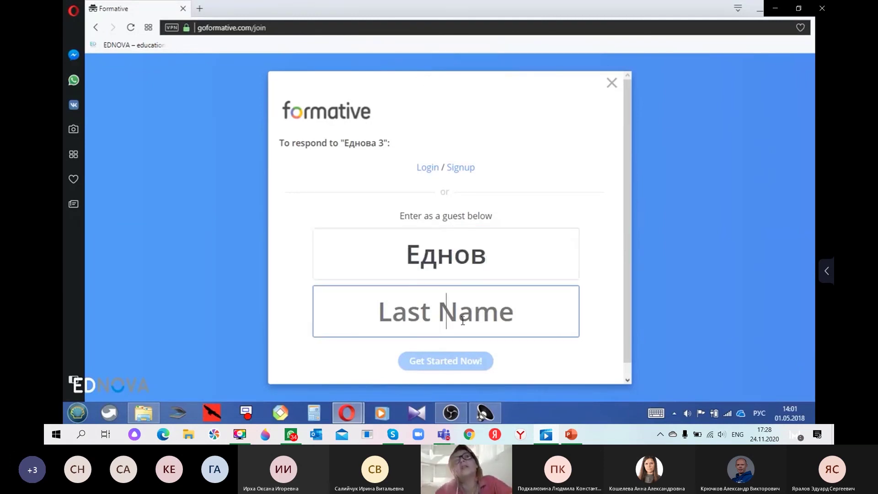
{"action": "type", "text": "Едновыч"}
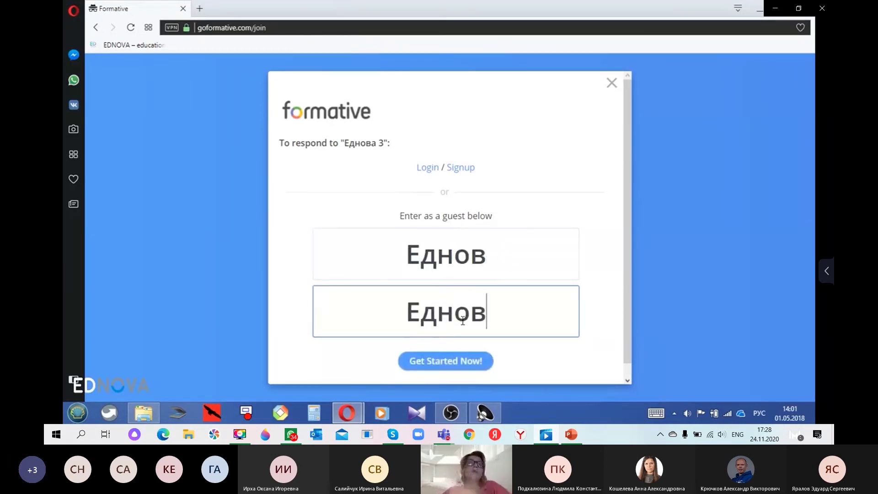
{"action": "left_click", "coordinate": [467, 366]}
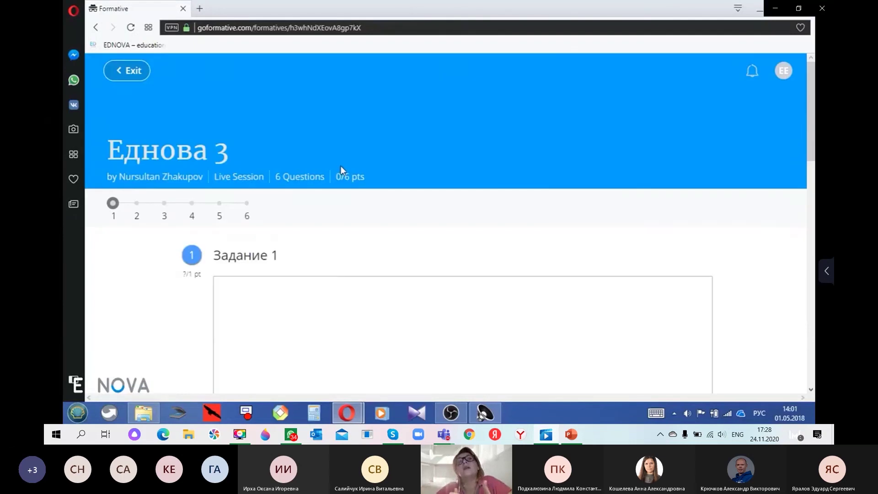
Look over the questions, enter a trial text answer to "Задание 1" and clear it again.
{"action": "scroll", "coordinate": [341, 169], "scroll_direction": "down", "scroll_amount": 5}
{"action": "scroll", "coordinate": [340, 170], "scroll_direction": "down", "scroll_amount": 5}
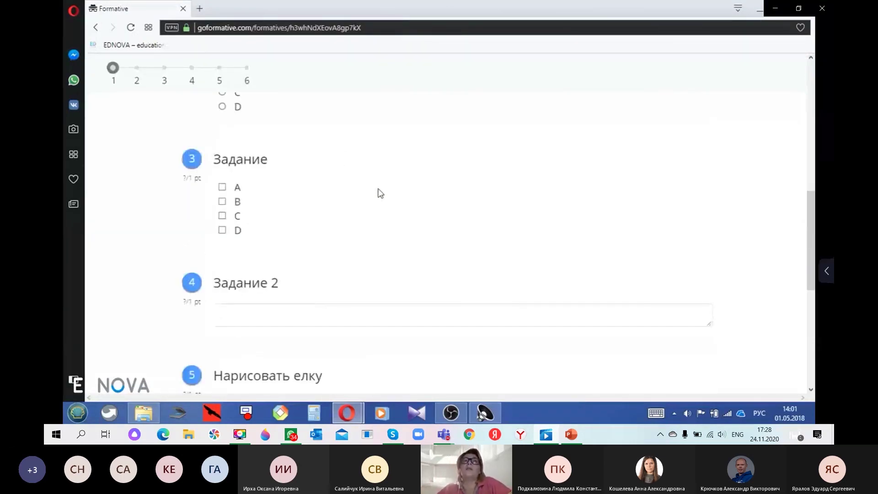
{"action": "scroll", "coordinate": [397, 197], "scroll_direction": "up", "scroll_amount": 10}
{"action": "scroll", "coordinate": [270, 219], "scroll_direction": "down", "scroll_amount": 2}
{"action": "left_click", "coordinate": [215, 179]}
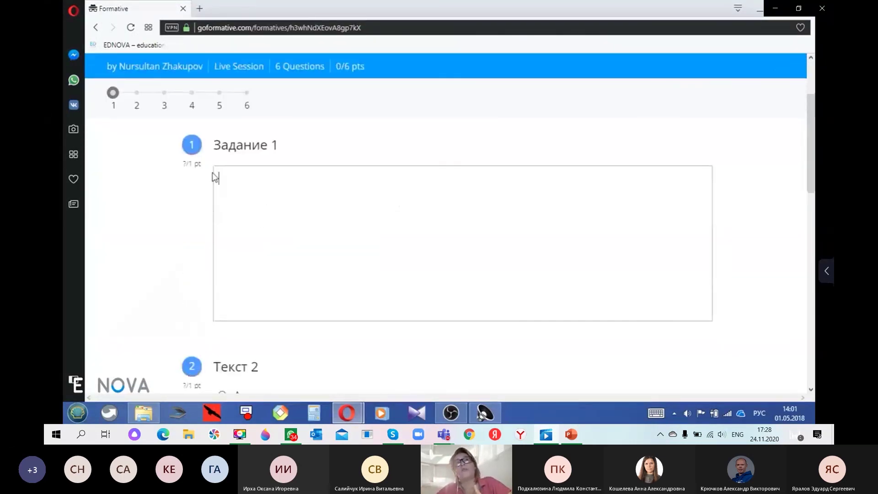
{"action": "type", "text": "ва"}
{"action": "type", "text": "фываываываываыв"}
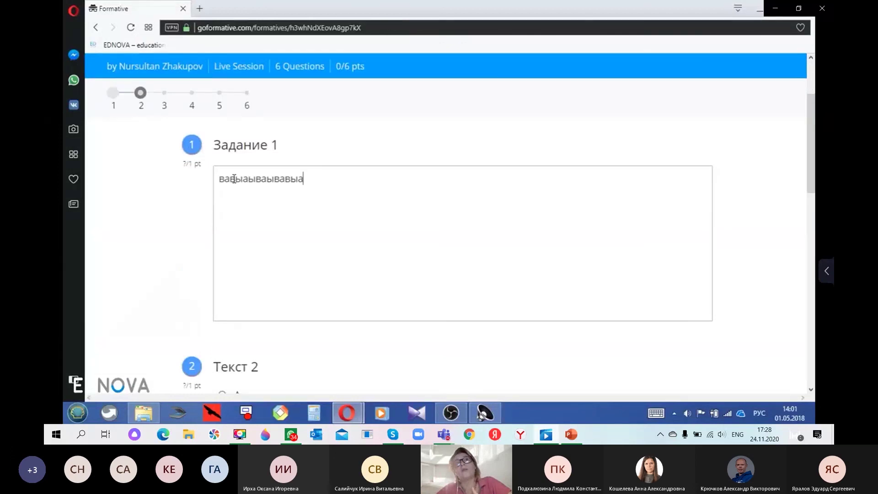
{"action": "key", "text": "BackSpace"}
{"action": "key", "text": "BackSpace"}
{"action": "key", "text": "BackSpace"}
{"action": "key", "text": "BackSpace"}
{"action": "key", "text": "BackSpace"}
{"action": "key", "text": "BackSpace"}
{"action": "key", "text": "BackSpace"}
{"action": "key", "text": "BackSpace"}
{"action": "key", "text": "BackSpace"}
{"action": "key", "text": "BackSpace"}
{"action": "key", "text": "BackSpace"}
{"action": "key", "text": "BackSpace"}
{"action": "key", "text": "BackSpace"}
{"action": "key", "text": "BackSpace"}
{"action": "key", "text": "BackSpace"}
{"action": "key", "text": "BackSpace"}
{"action": "key", "text": "BackSpace"}
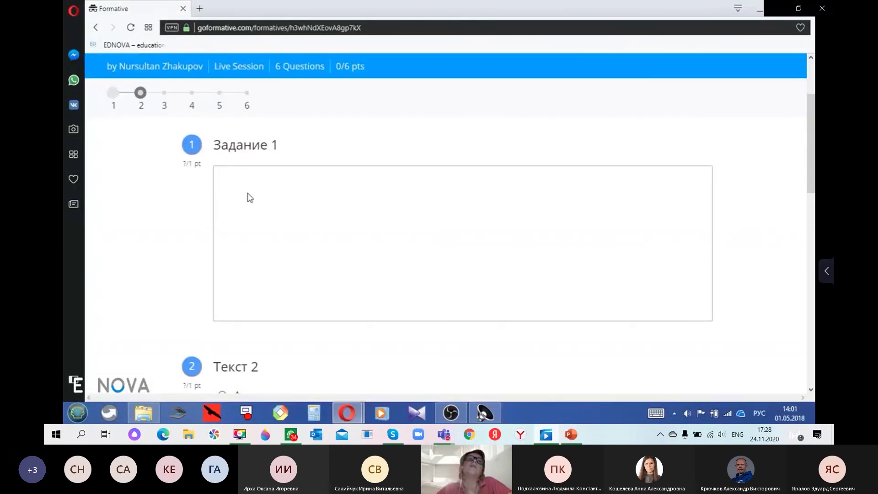
Answer question "Текст 2", alternating between options B and C and leaving C selected.
{"action": "scroll", "coordinate": [249, 194], "scroll_direction": "down", "scroll_amount": 5}
{"action": "left_click", "coordinate": [223, 189]}
{"action": "left_click", "coordinate": [223, 203]}
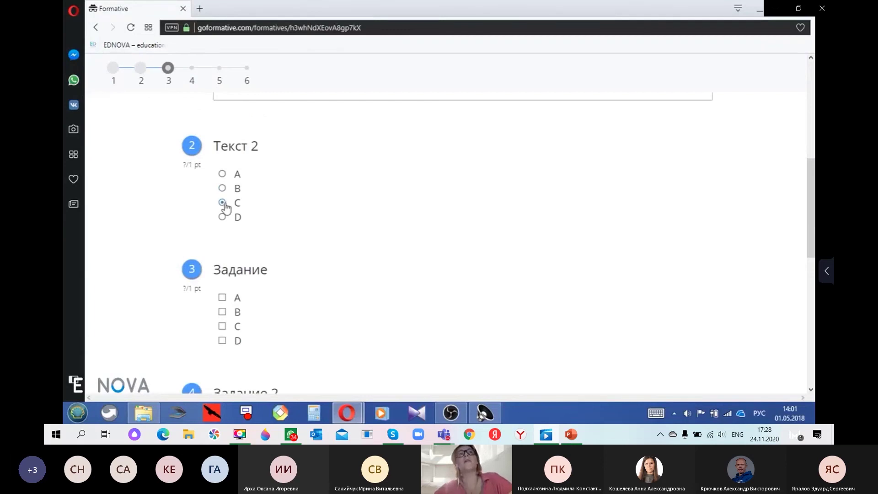
{"action": "left_click", "coordinate": [223, 189]}
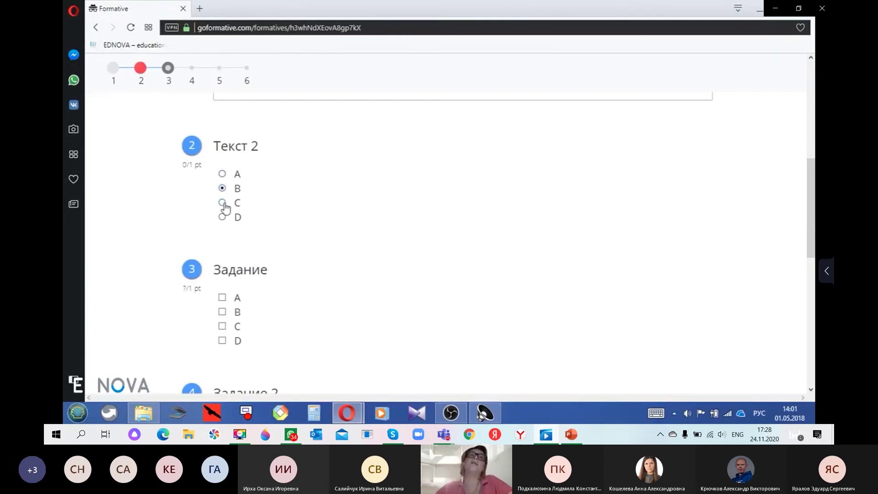
{"action": "left_click", "coordinate": [223, 203]}
{"action": "left_click", "coordinate": [223, 189]}
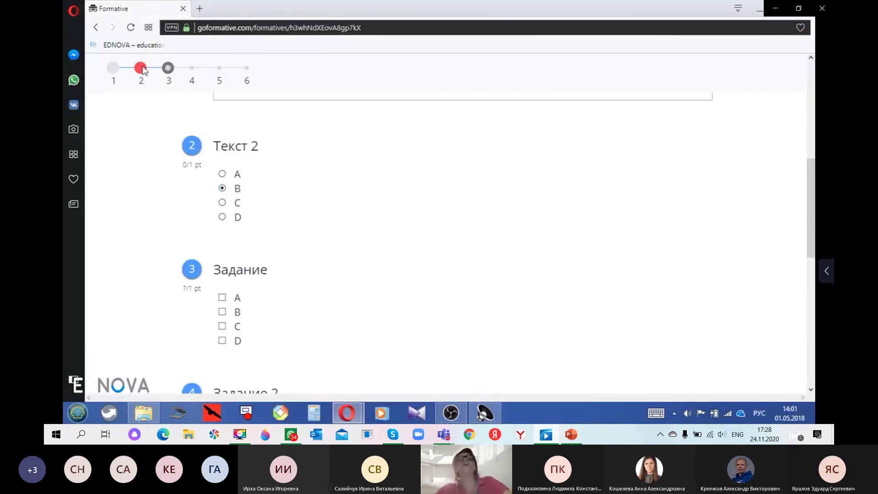
{"action": "left_click", "coordinate": [224, 203]}
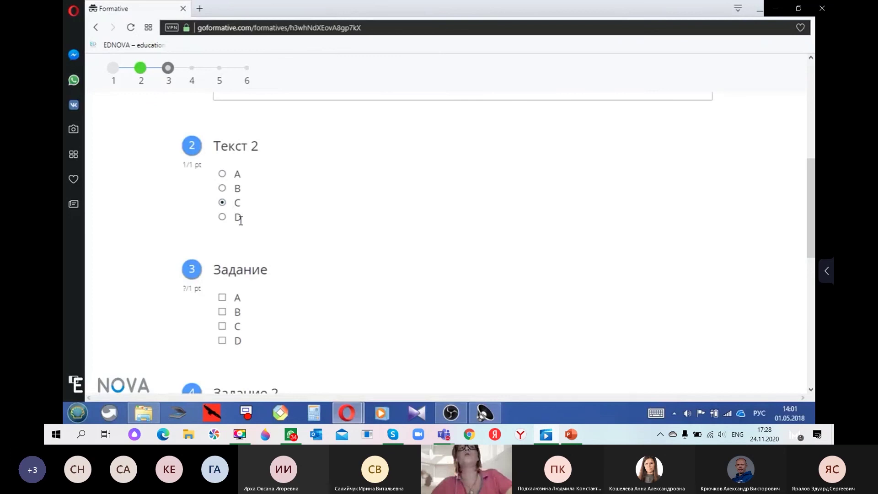
{"action": "left_click_drag", "start_coordinate": [239, 204], "coordinate": [235, 208]}
{"action": "left_click", "coordinate": [245, 204]}
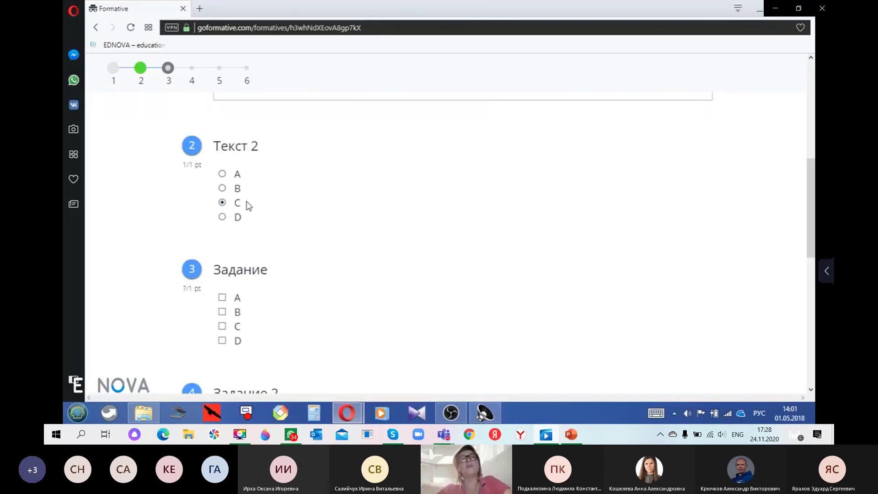
Answer the multiple-selection question "Задание" with options B and D.
{"action": "scroll", "coordinate": [306, 272], "scroll_direction": "down", "scroll_amount": 1}
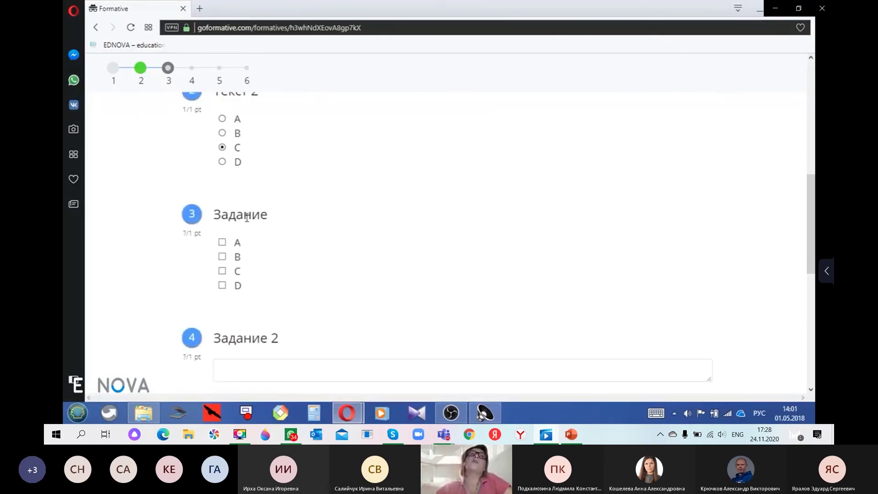
{"action": "left_click", "coordinate": [222, 271]}
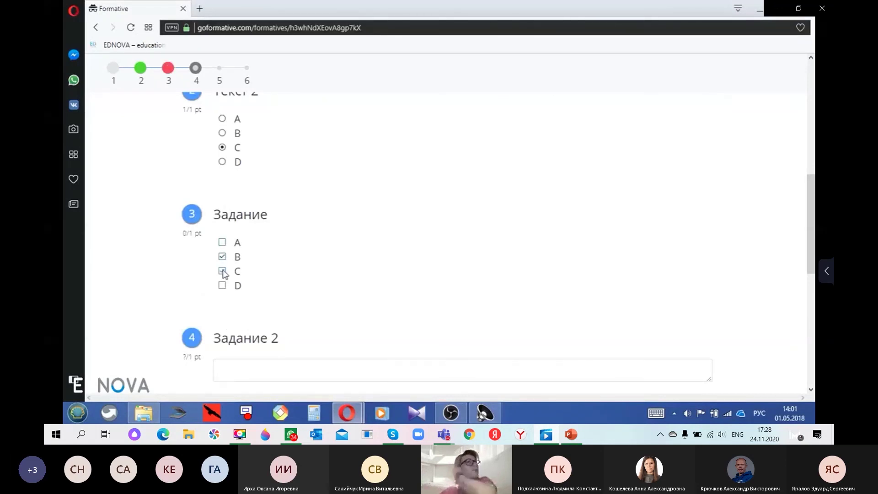
{"action": "left_click", "coordinate": [223, 270]}
{"action": "left_click", "coordinate": [222, 285]}
Enter "задание1" as the short answer to question "Задание 2".
{"action": "scroll", "coordinate": [300, 249], "scroll_direction": "down", "scroll_amount": 2}
{"action": "left_click", "coordinate": [279, 259]}
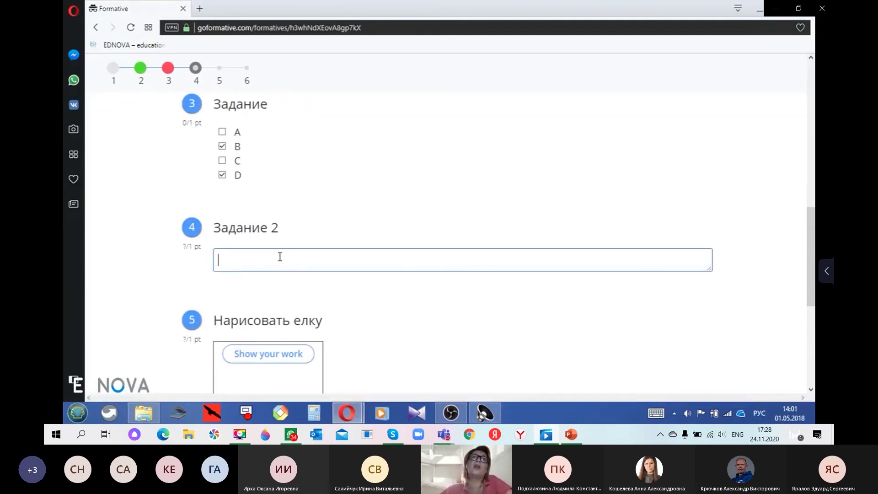
{"action": "type", "text": "задание"}
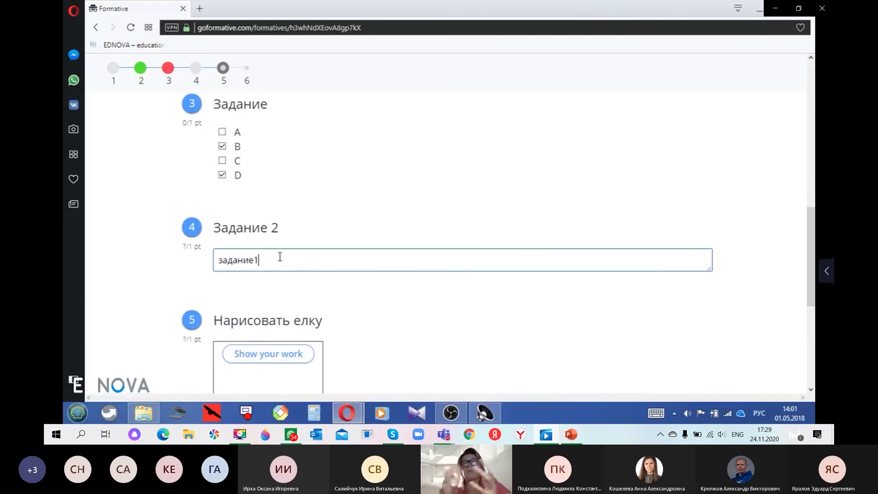
{"action": "type", "text": "1"}
{"action": "key", "text": "Return"}
{"action": "key", "text": "BackSpace"}
{"action": "left_click", "coordinate": [359, 285]}
Open the drawing canvas of the question "Нарисовать елку" to show the work.
{"action": "scroll", "coordinate": [360, 283], "scroll_direction": "down", "scroll_amount": 2}
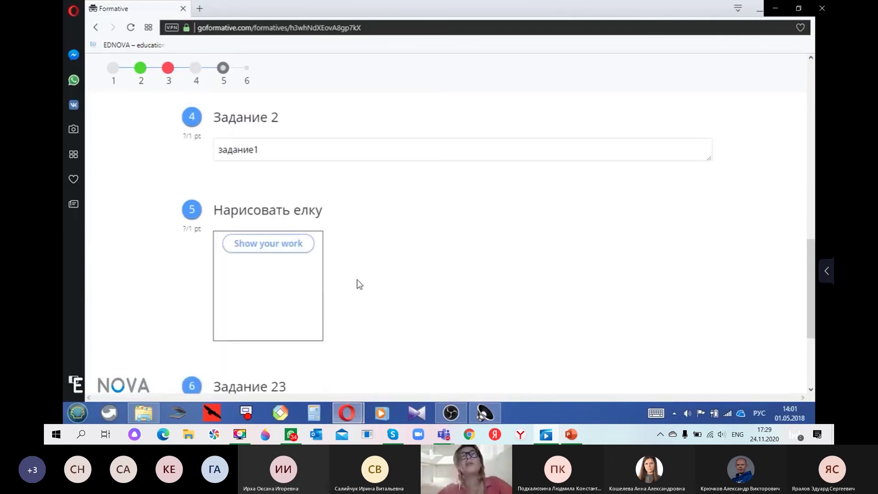
{"action": "left_click", "coordinate": [276, 250]}
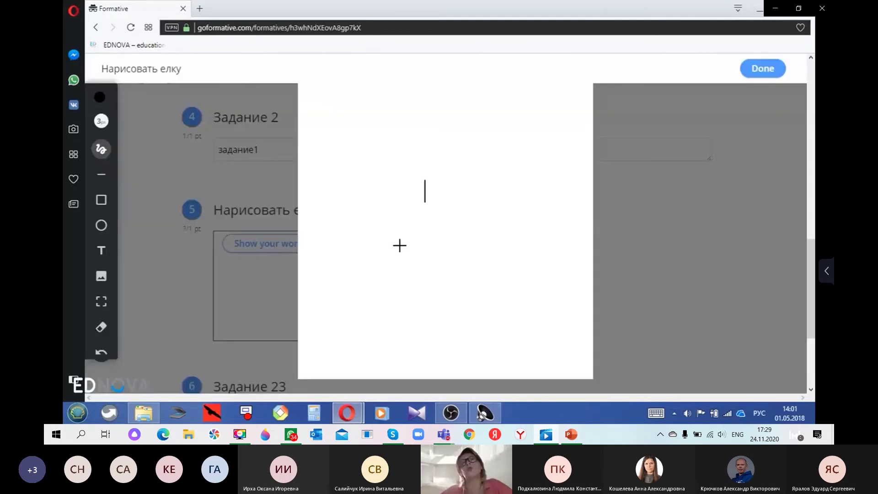